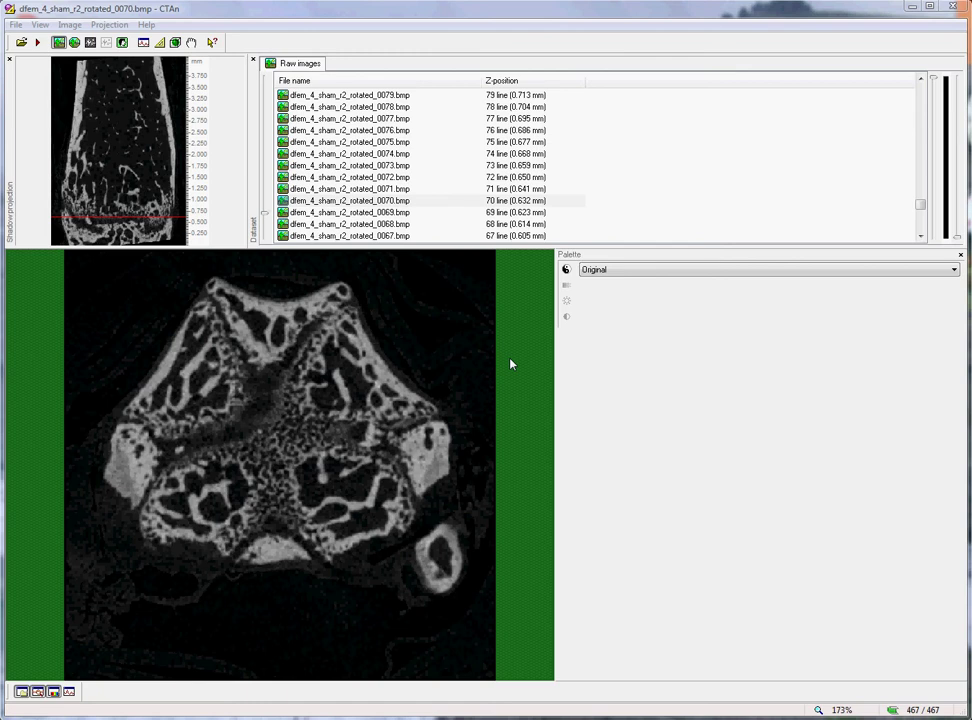
Select slice dfem_4_sham_r2_rotated_0070.bmp (0.632 mm) in the raw image list.
{"action": "left_click", "coordinate": [386, 201]}
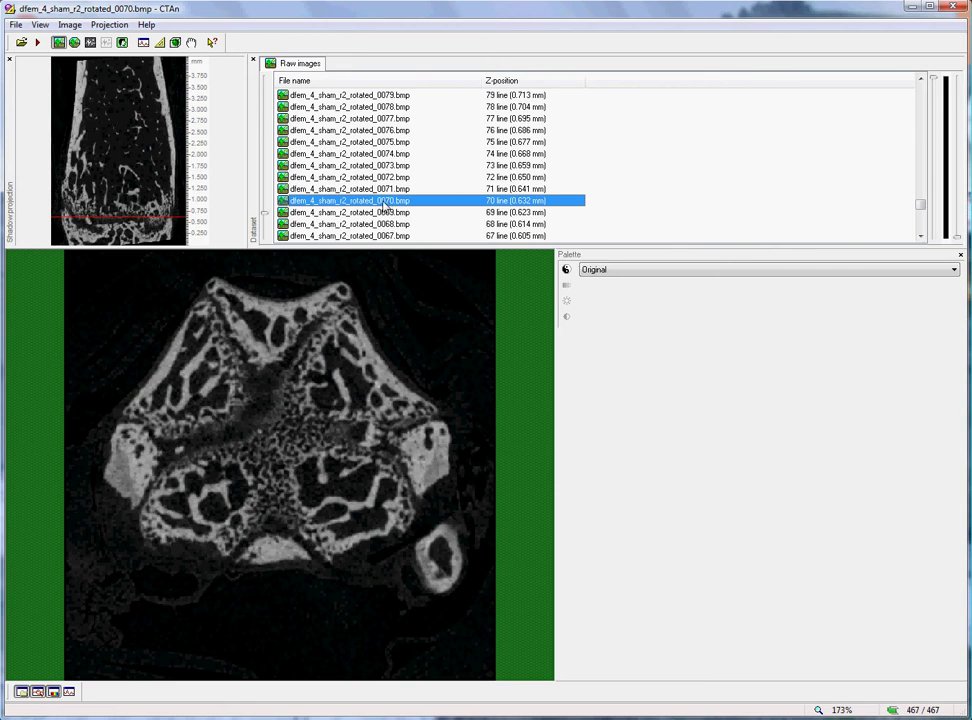
Make slice 0070 the selection reference and show the slices with inverted grey levels.
{"action": "right_click", "coordinate": [398, 203]}
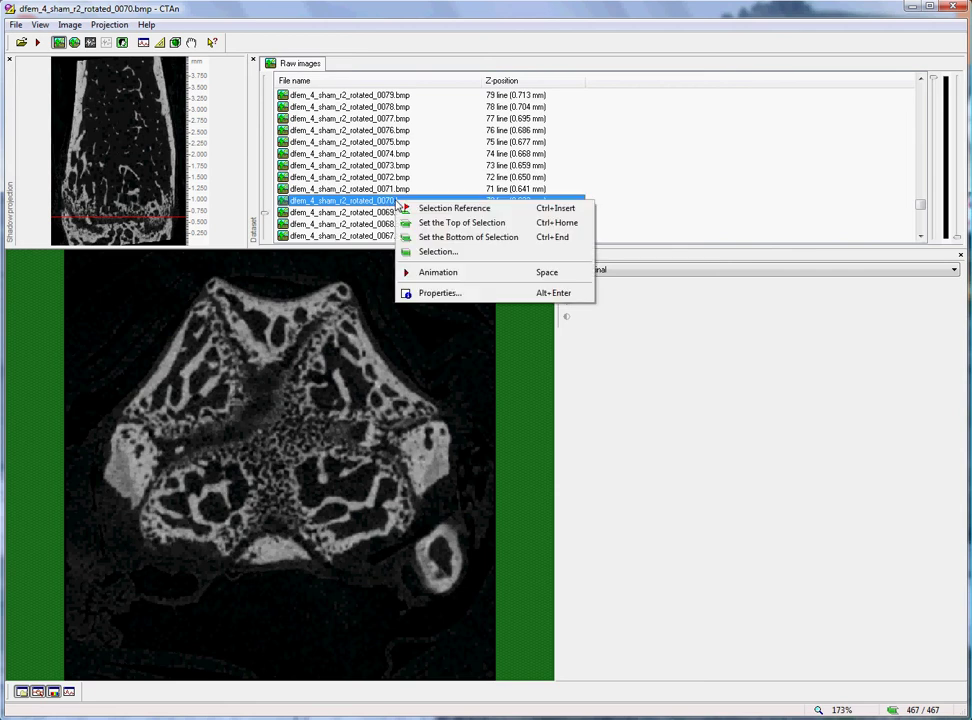
{"action": "left_click", "coordinate": [478, 213]}
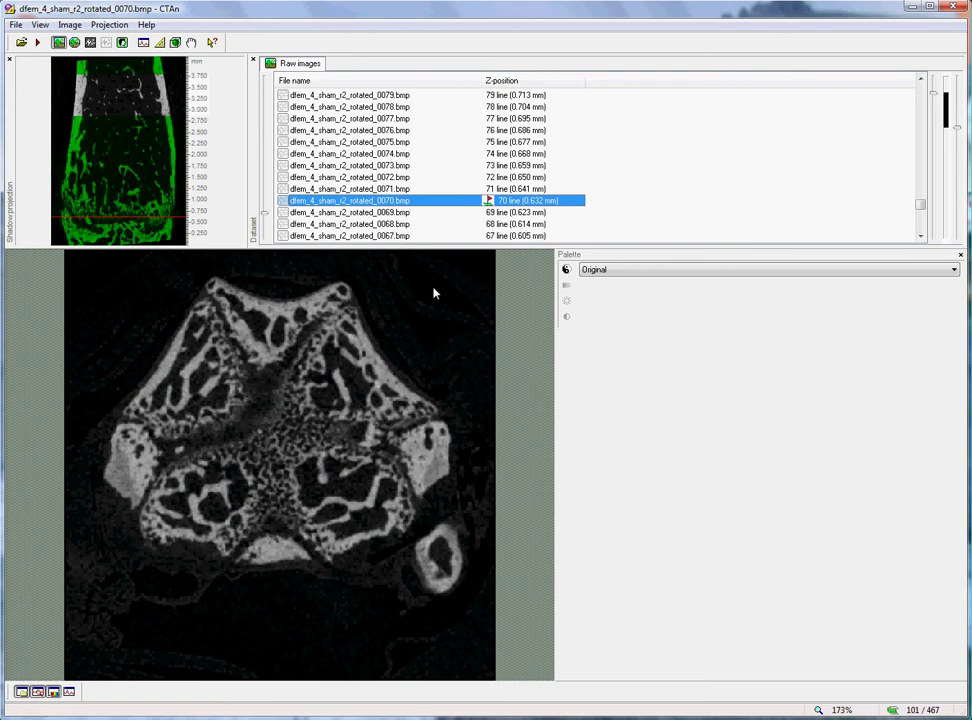
{"action": "left_click", "coordinate": [566, 270]}
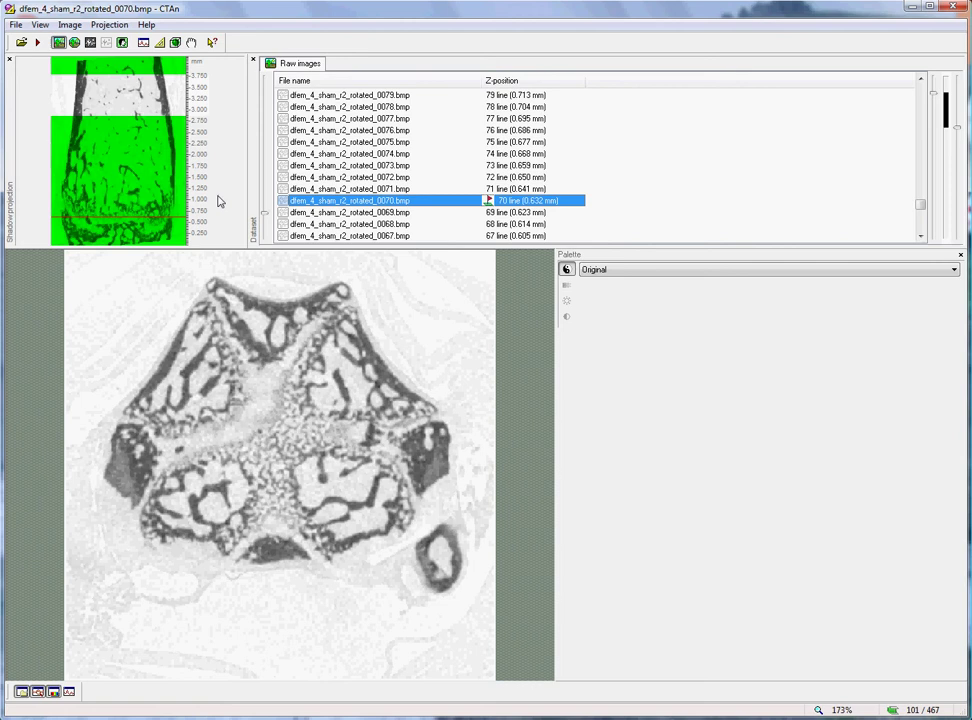
Apply a slice selection with offset 250 and height 100 from reference slice 0070.
{"action": "right_click", "coordinate": [382, 206]}
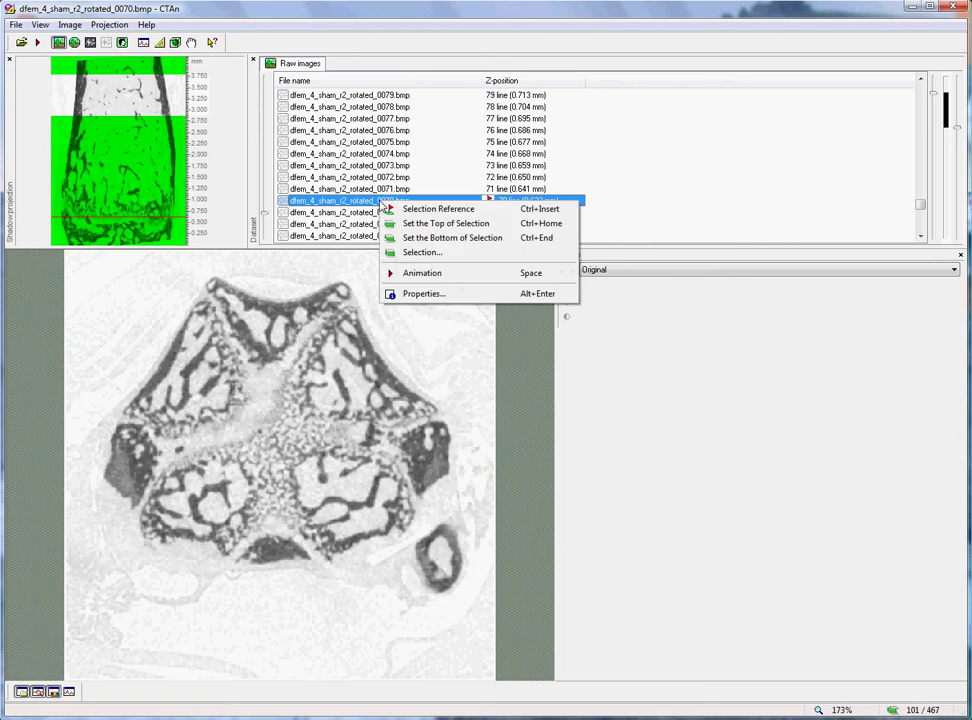
{"action": "left_click", "coordinate": [431, 254]}
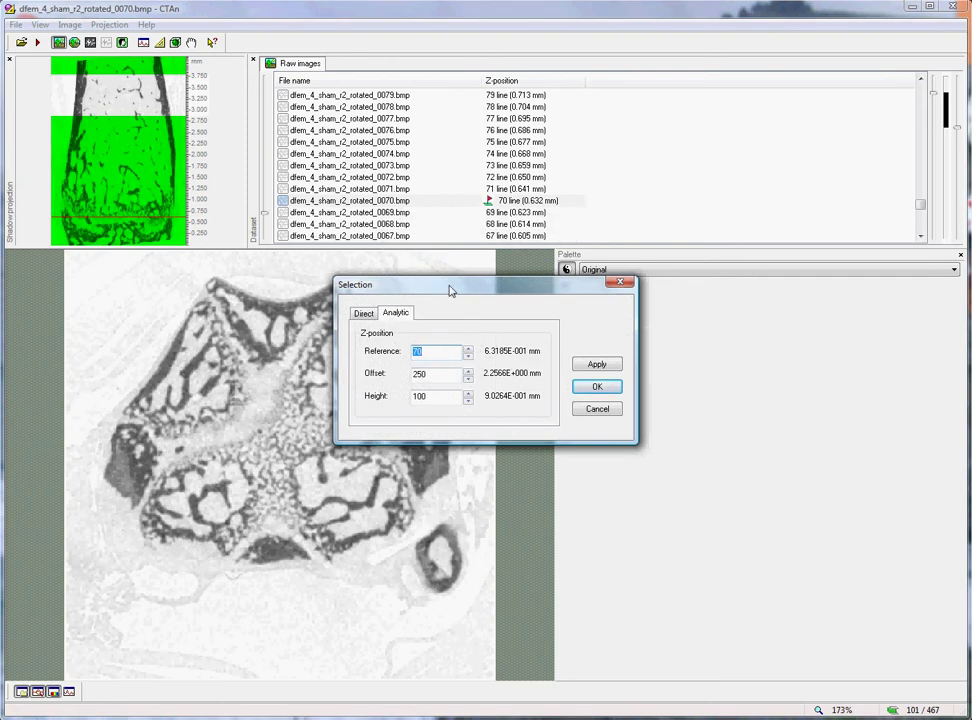
{"action": "left_click_drag", "start_coordinate": [451, 293], "coordinate": [465, 299]}
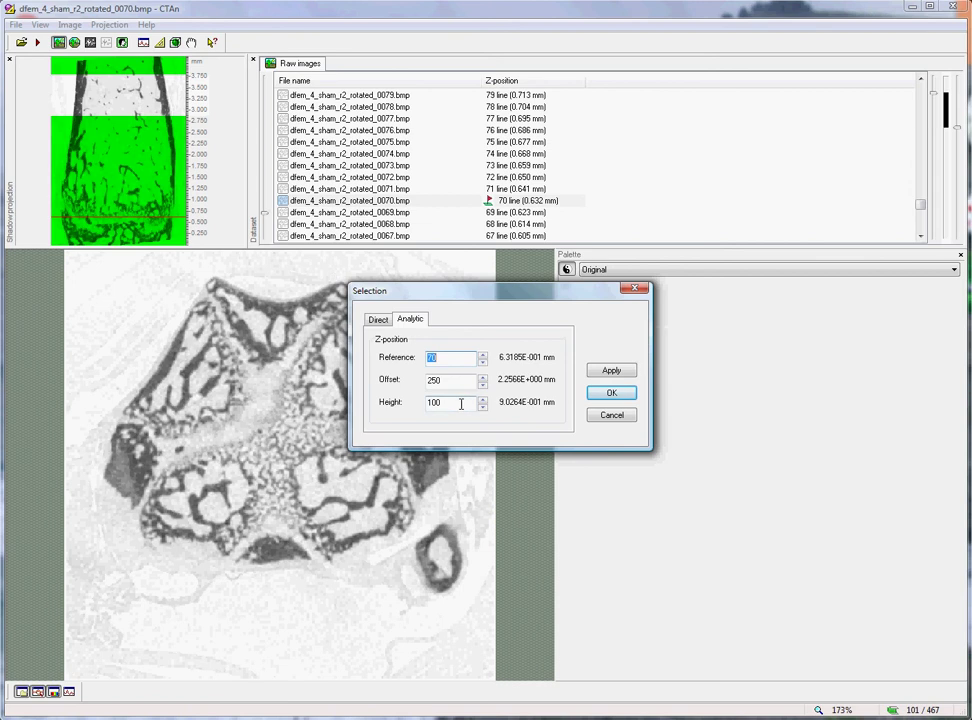
{"action": "left_click", "coordinate": [611, 393]}
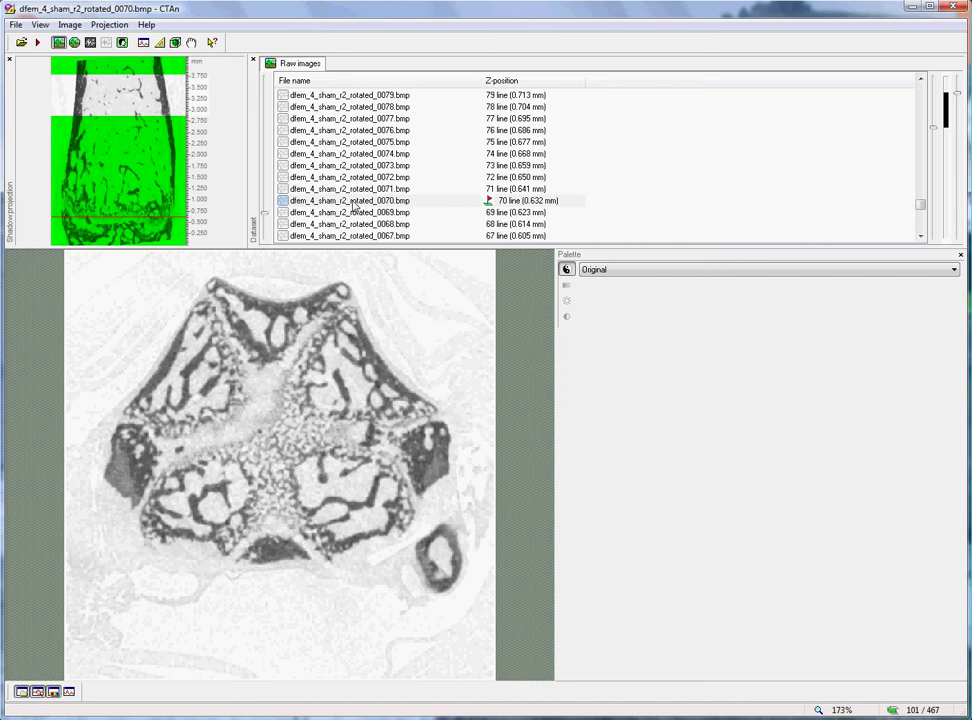
Navigate to slice 0320 (2.888 mm), the first slice of the selected range.
{"action": "left_click", "coordinate": [272, 199]}
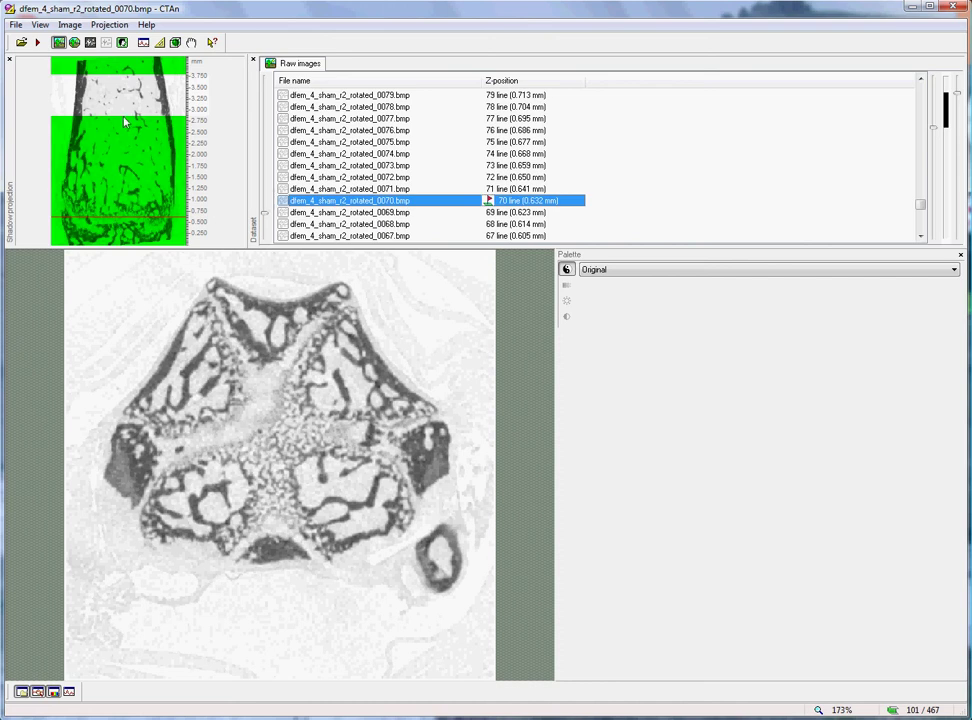
{"action": "left_click", "coordinate": [125, 121]}
{"action": "key", "text": "Down"}
{"action": "key", "text": "Down"}
{"action": "key", "text": "Down"}
{"action": "key", "text": "Down"}
{"action": "key", "text": "Down"}
{"action": "key", "text": "Down"}
{"action": "key", "text": "Down"}
{"action": "key", "text": "Down"}
{"action": "key", "text": "Down"}
{"action": "key", "text": "Down"}
{"action": "key", "text": "Down"}
{"action": "key", "text": "Down"}
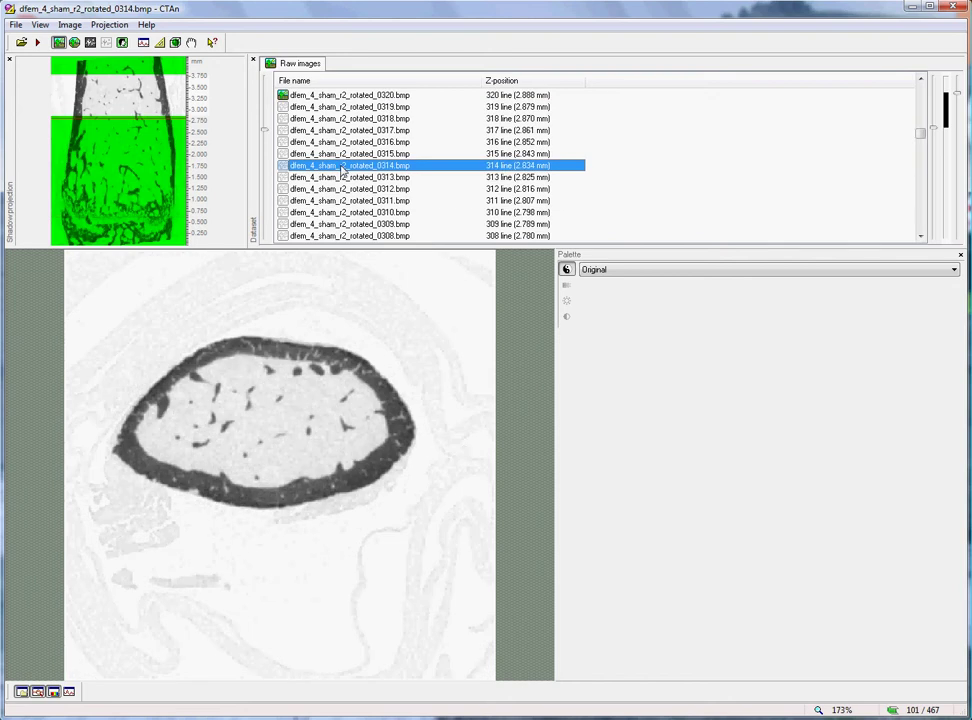
{"action": "left_click", "coordinate": [340, 166]}
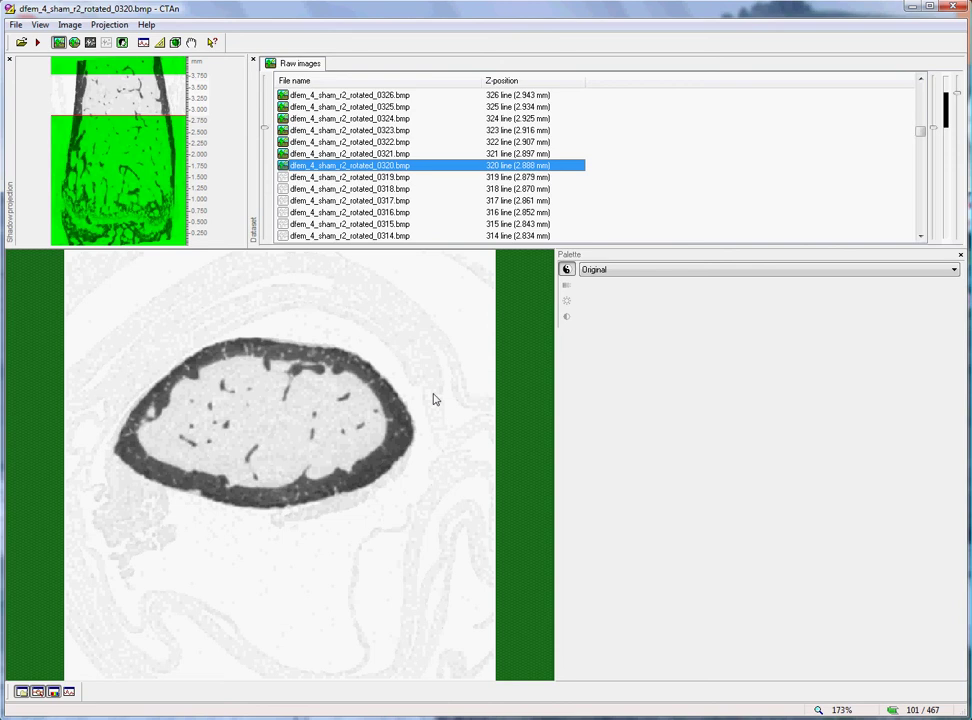
Switch to ROI mode and draw the closed freehand cortical outline on slice 0320.
{"action": "left_click", "coordinate": [75, 43]}
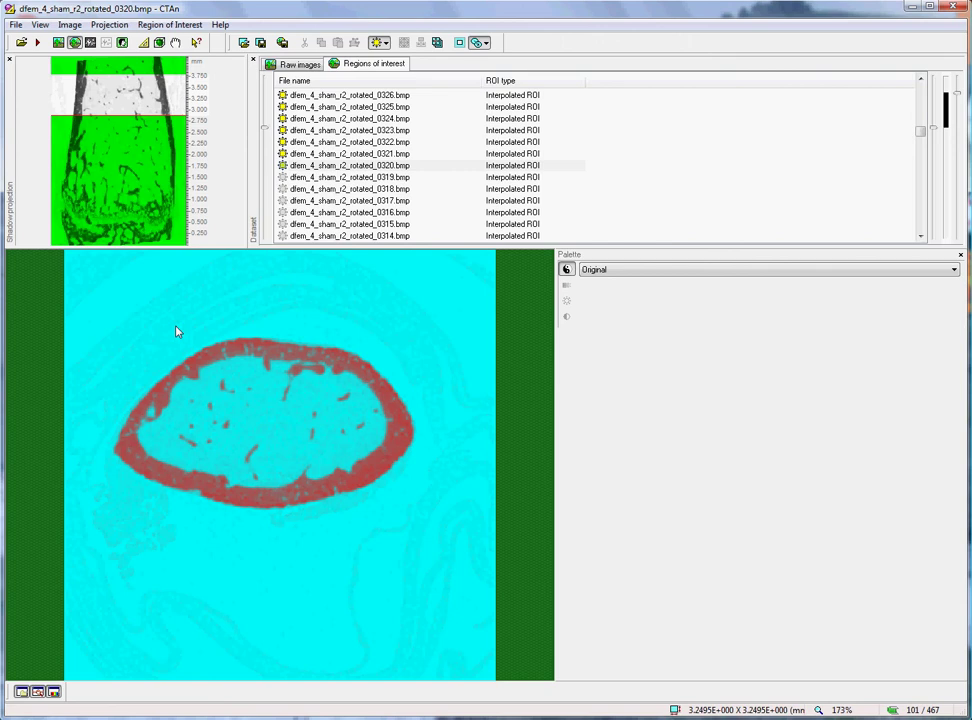
{"action": "mouse_move", "coordinate": [171, 336]}
{"action": "left_mouse_down"}
{"action": "mouse_move", "coordinate": [265, 322]}
{"action": "mouse_move", "coordinate": [274, 366]}
{"action": "mouse_move", "coordinate": [266, 382]}
{"action": "mouse_move", "coordinate": [232, 372]}
{"action": "mouse_move", "coordinate": [184, 403]}
{"action": "mouse_move", "coordinate": [157, 436]}
{"action": "mouse_move", "coordinate": [170, 453]}
{"action": "mouse_move", "coordinate": [270, 472]}
{"action": "mouse_move", "coordinate": [359, 444]}
{"action": "mouse_move", "coordinate": [367, 420]}
{"action": "mouse_move", "coordinate": [357, 397]}
{"action": "mouse_move", "coordinate": [258, 371]}
{"action": "mouse_move", "coordinate": [257, 332]}
{"action": "mouse_move", "coordinate": [272, 320]}
{"action": "mouse_move", "coordinate": [405, 359]}
{"action": "mouse_move", "coordinate": [431, 383]}
{"action": "mouse_move", "coordinate": [438, 475]}
{"action": "mouse_move", "coordinate": [396, 527]}
{"action": "mouse_move", "coordinate": [300, 551]}
{"action": "mouse_move", "coordinate": [160, 529]}
{"action": "mouse_move", "coordinate": [127, 514]}
{"action": "mouse_move", "coordinate": [86, 470]}
{"action": "mouse_move", "coordinate": [84, 448]}
{"action": "mouse_move", "coordinate": [102, 403]}
{"action": "mouse_move", "coordinate": [165, 334]}
{"action": "left_mouse_up"}
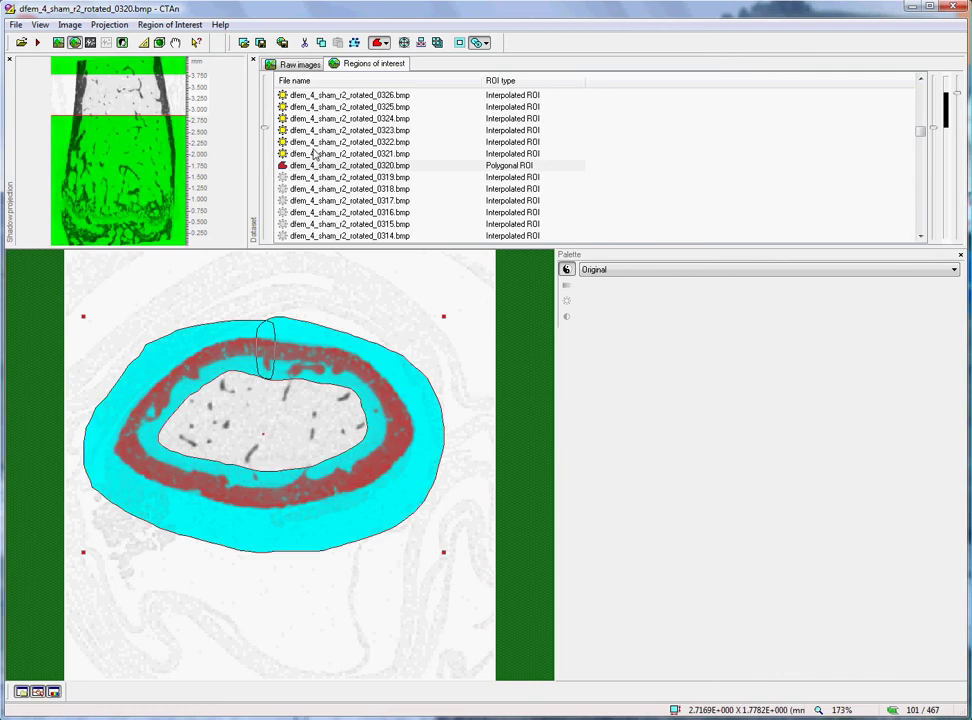
{"action": "left_click", "coordinate": [312, 144]}
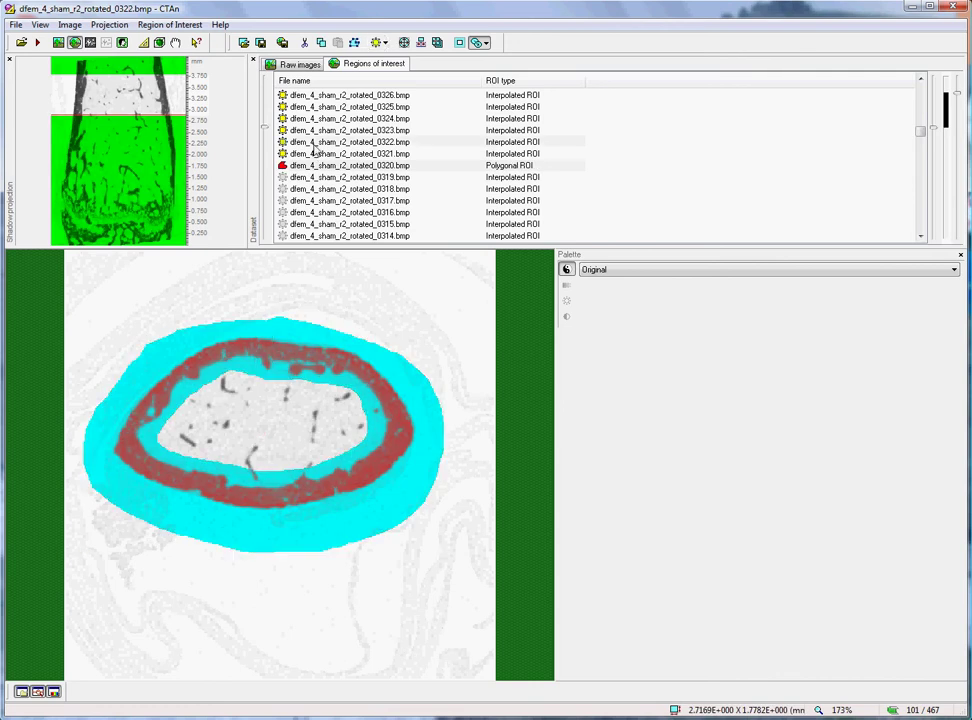
Go to slice 0420 and trace the cortical bone outline there.
{"action": "left_click", "coordinate": [148, 84]}
{"action": "left_click", "coordinate": [300, 153]}
{"action": "scroll", "coordinate": [298, 160], "scroll_direction": "up", "scroll_amount": 3}
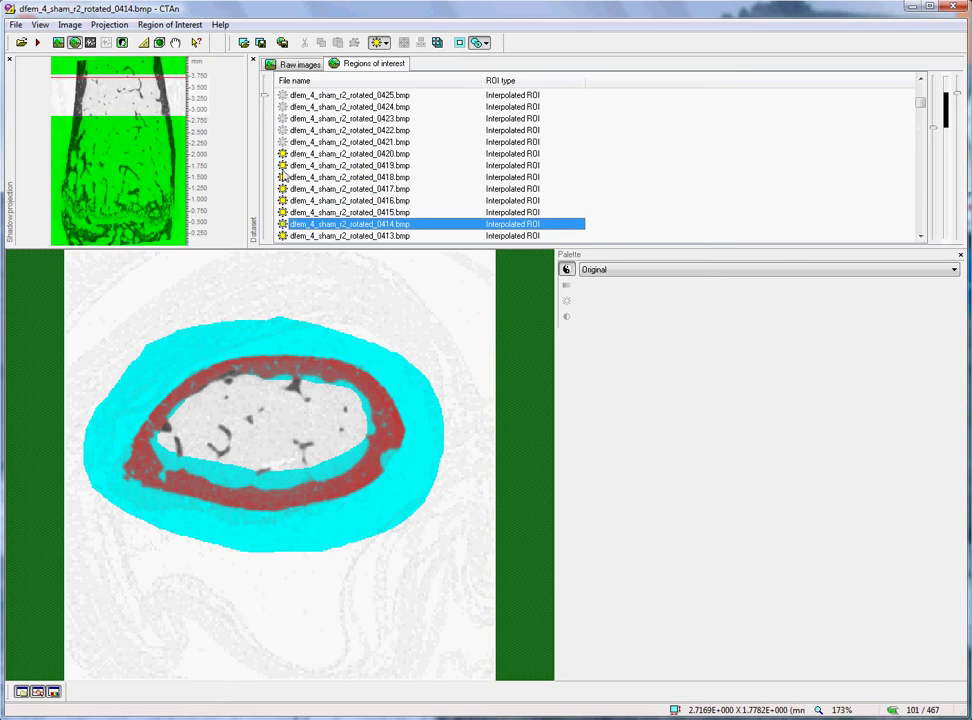
{"action": "left_click", "coordinate": [300, 153]}
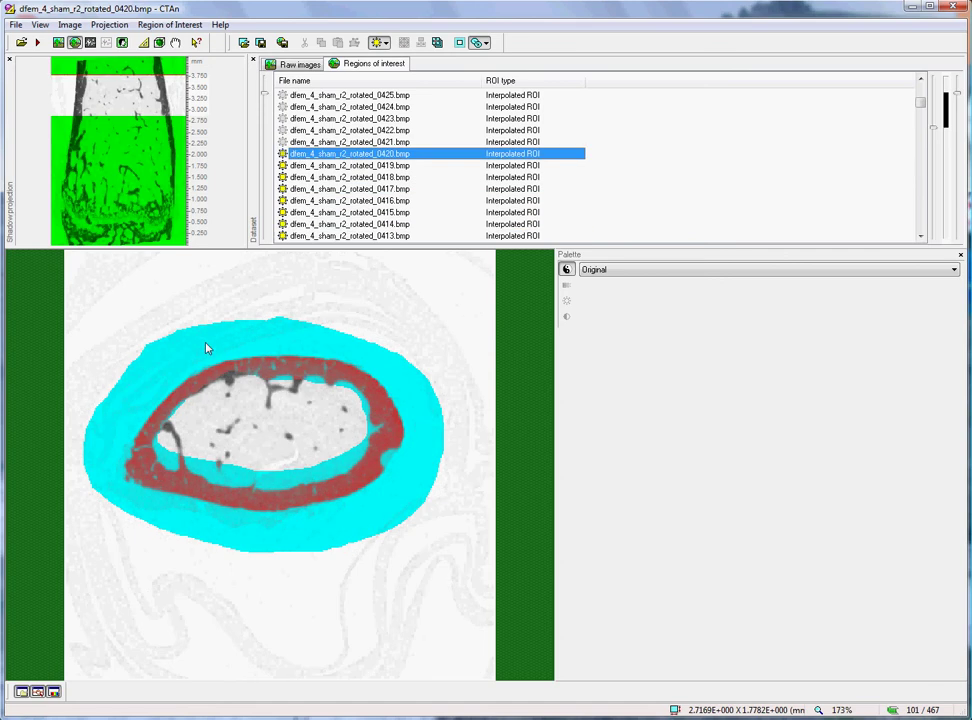
{"action": "mouse_move", "coordinate": [206, 342]}
{"action": "left_mouse_down"}
{"action": "mouse_move", "coordinate": [249, 344]}
{"action": "mouse_move", "coordinate": [270, 368]}
{"action": "mouse_move", "coordinate": [270, 392]}
{"action": "mouse_move", "coordinate": [203, 405]}
{"action": "mouse_move", "coordinate": [178, 422]}
{"action": "mouse_move", "coordinate": [166, 448]}
{"action": "mouse_move", "coordinate": [220, 478]}
{"action": "mouse_move", "coordinate": [346, 464]}
{"action": "mouse_move", "coordinate": [362, 420]}
{"action": "mouse_move", "coordinate": [350, 398]}
{"action": "mouse_move", "coordinate": [259, 393]}
{"action": "mouse_move", "coordinate": [256, 347]}
{"action": "mouse_move", "coordinate": [349, 343]}
{"action": "mouse_move", "coordinate": [423, 400]}
{"action": "mouse_move", "coordinate": [403, 518]}
{"action": "mouse_move", "coordinate": [215, 562]}
{"action": "mouse_move", "coordinate": [119, 514]}
{"action": "mouse_move", "coordinate": [100, 436]}
{"action": "mouse_move", "coordinate": [150, 372]}
{"action": "mouse_move", "coordinate": [205, 343]}
{"action": "left_mouse_up"}
Close the slice 0420 outline and check the interpolated cortical ring on slice 0341.
{"action": "left_click", "coordinate": [338, 190]}
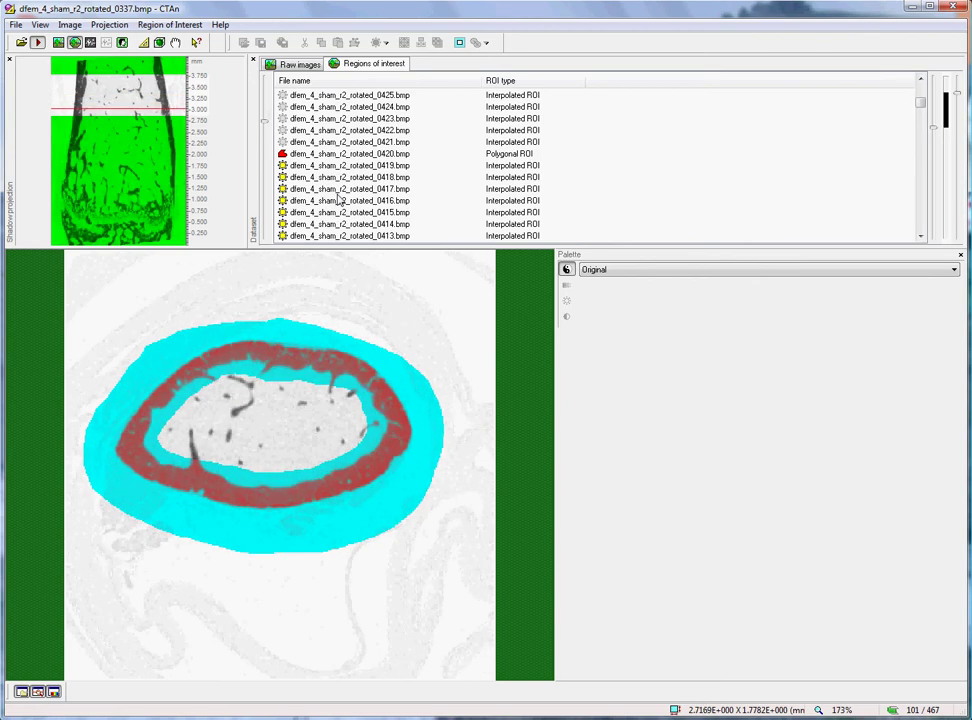
{"action": "left_click", "coordinate": [342, 166]}
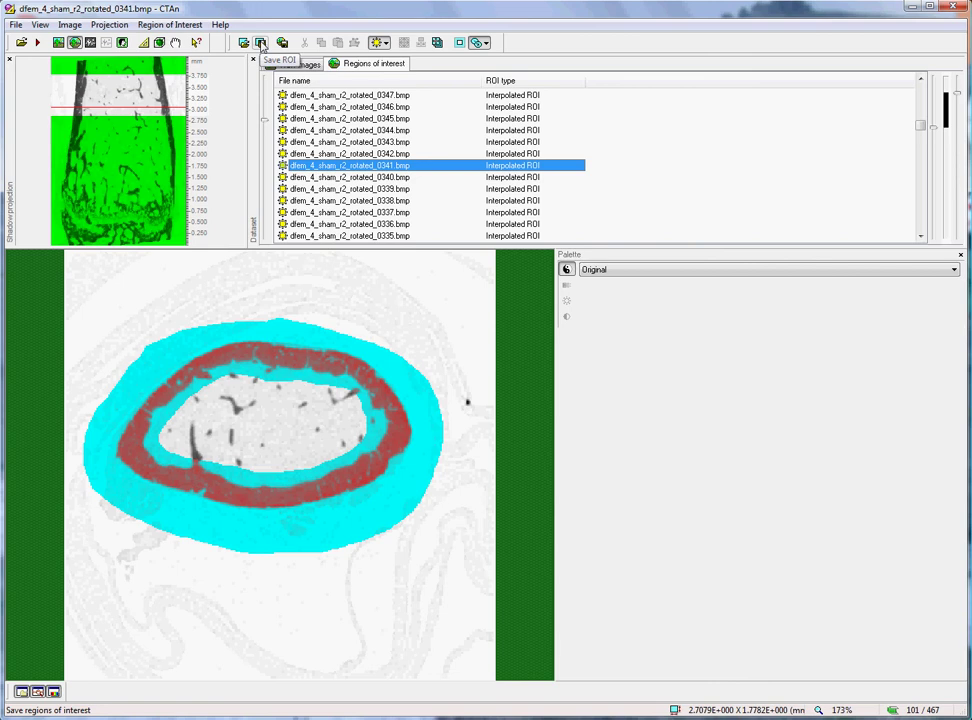
Save the ROI as dfem_4_sham_r2_rotated_CORT.roi in the fem_4_SHAM folder.
{"action": "left_click", "coordinate": [261, 45]}
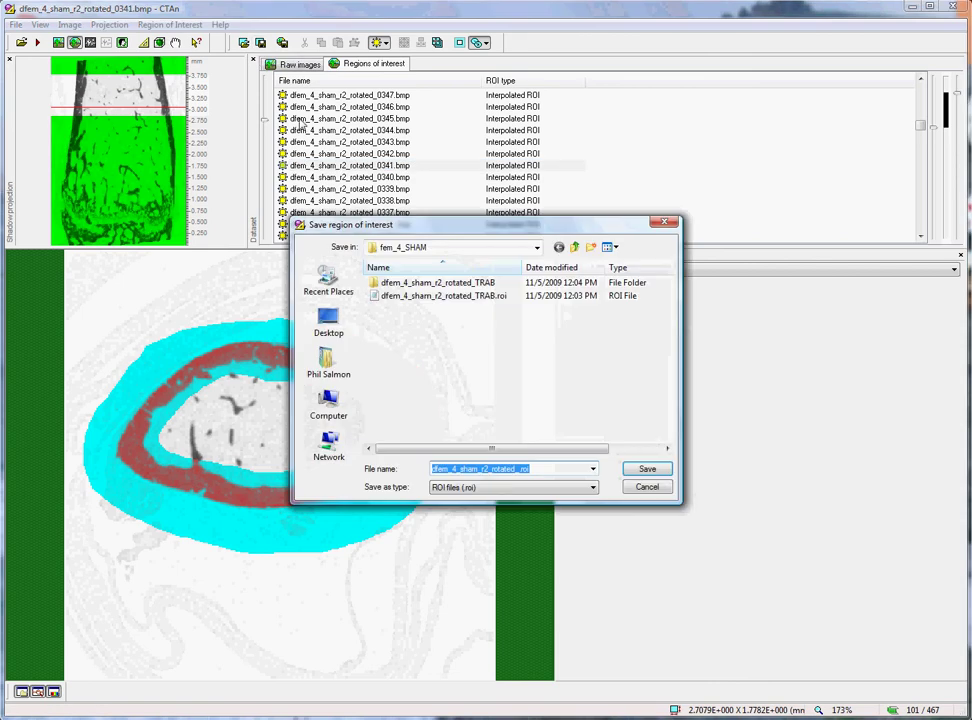
{"action": "left_click", "coordinate": [529, 469]}
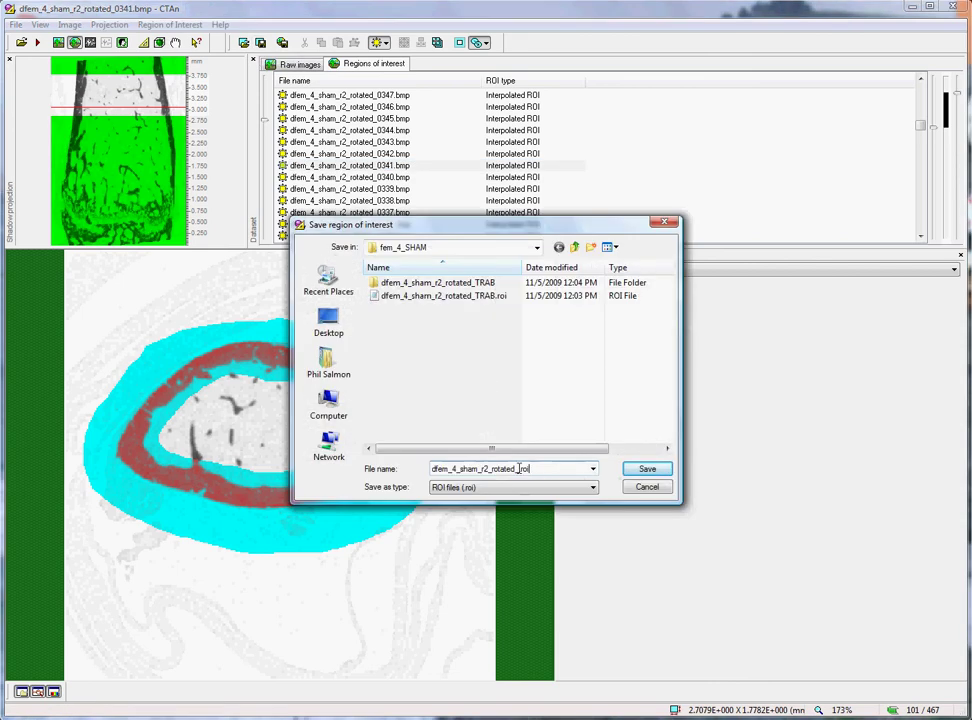
{"action": "left_click_drag", "start_coordinate": [518, 469], "coordinate": [603, 481]}
{"action": "type", "text": "CORT"}
{"action": "double_click", "coordinate": [561, 469]}
{"action": "key", "text": "ctrl+c"}
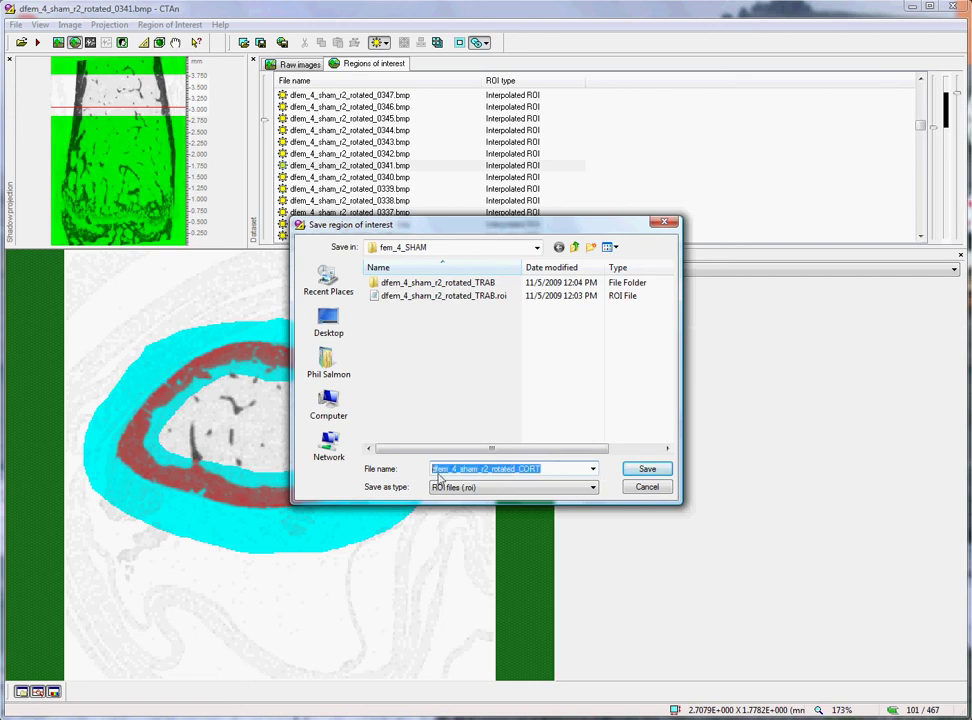
{"action": "left_click", "coordinate": [558, 468]}
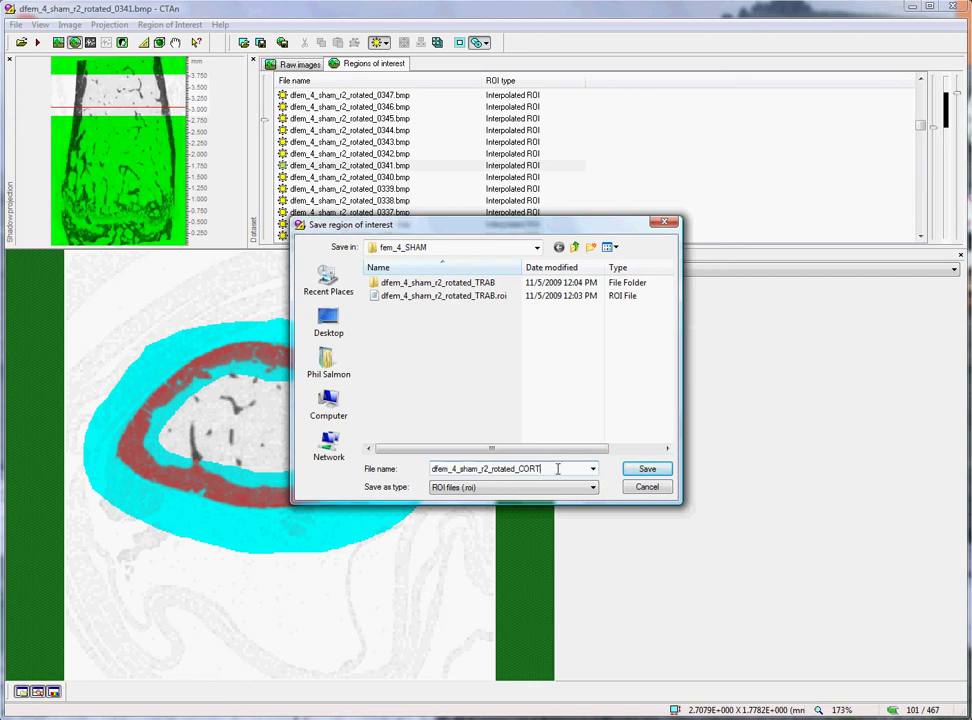
{"action": "left_click", "coordinate": [645, 468]}
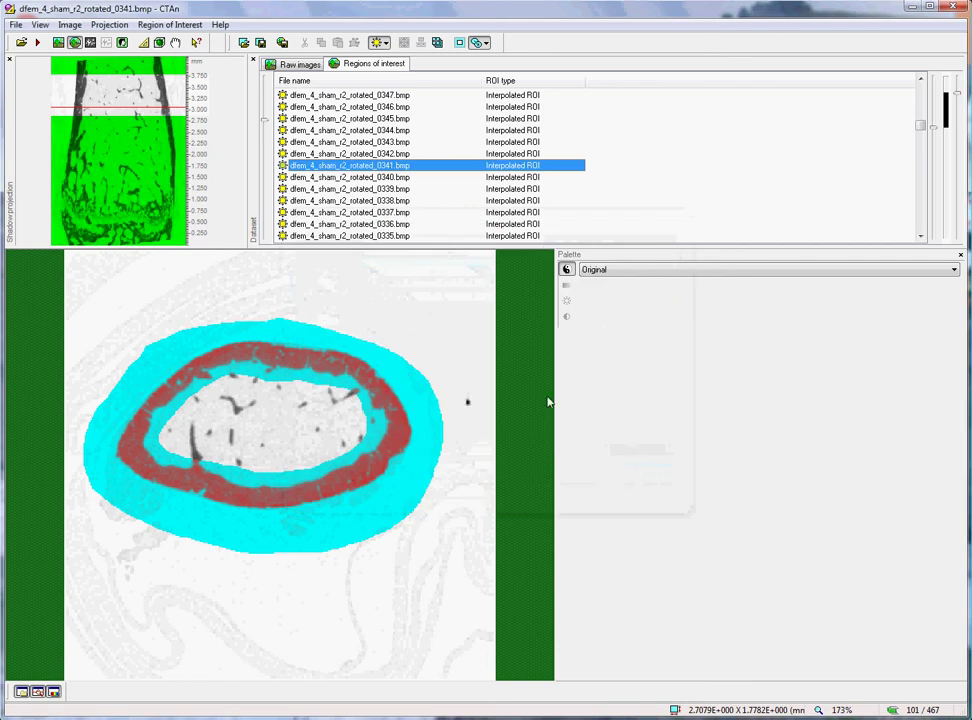
Reset the ROI, extend the range to all 467 slices, and load the CORT ROI file.
{"action": "left_click", "coordinate": [437, 43]}
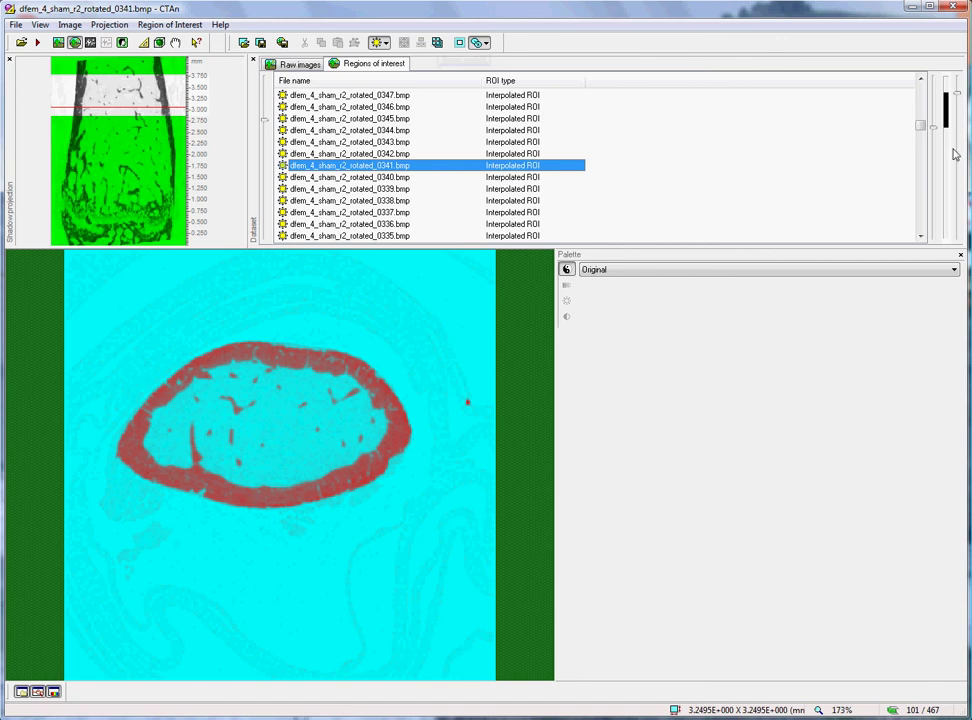
{"action": "left_click_drag", "start_coordinate": [935, 131], "coordinate": [944, 236]}
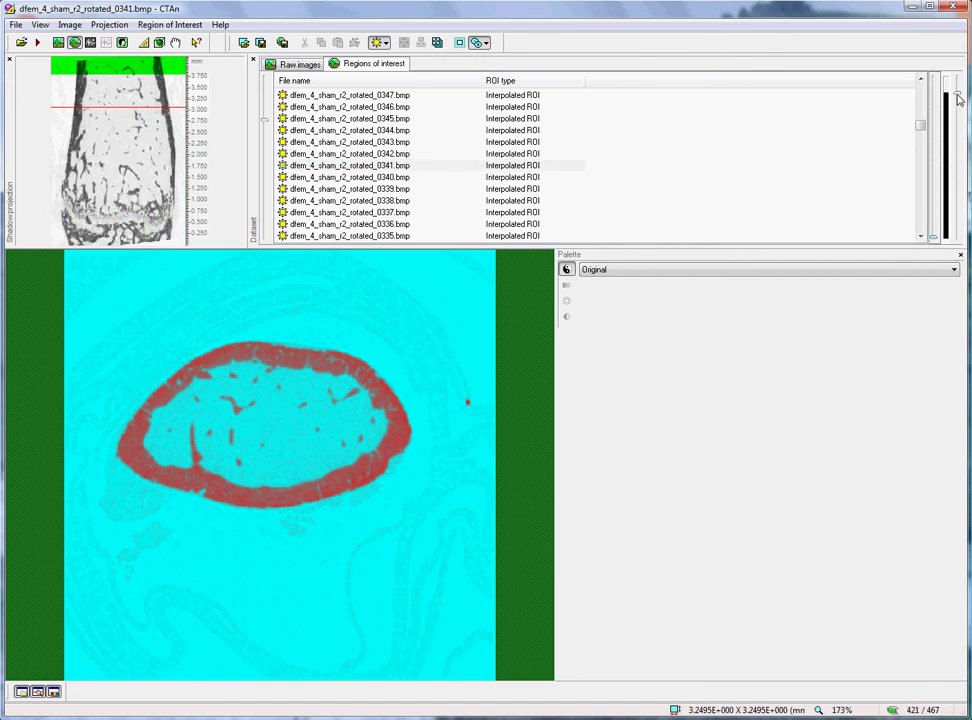
{"action": "left_click_drag", "start_coordinate": [957, 95], "coordinate": [957, 78]}
{"action": "left_click", "coordinate": [338, 178]}
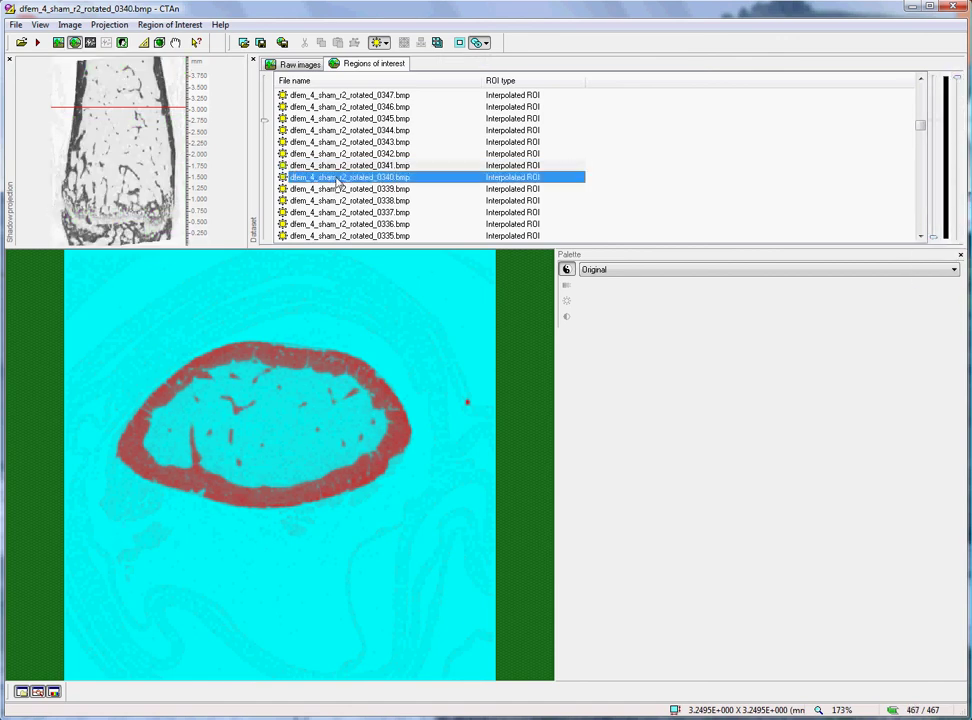
{"action": "left_click", "coordinate": [244, 43]}
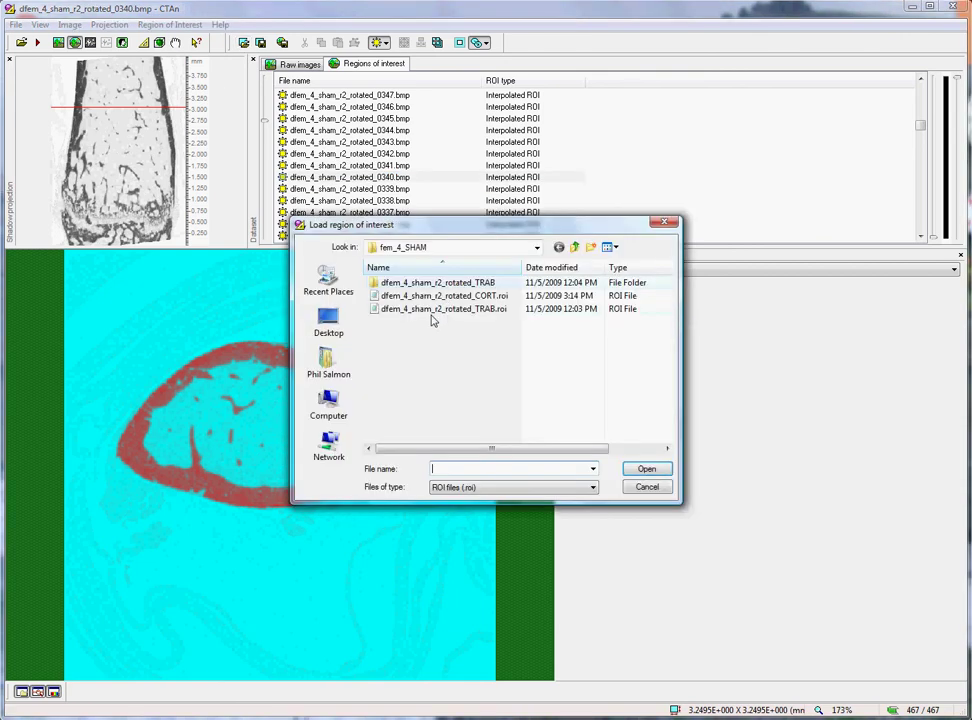
{"action": "double_click", "coordinate": [429, 297]}
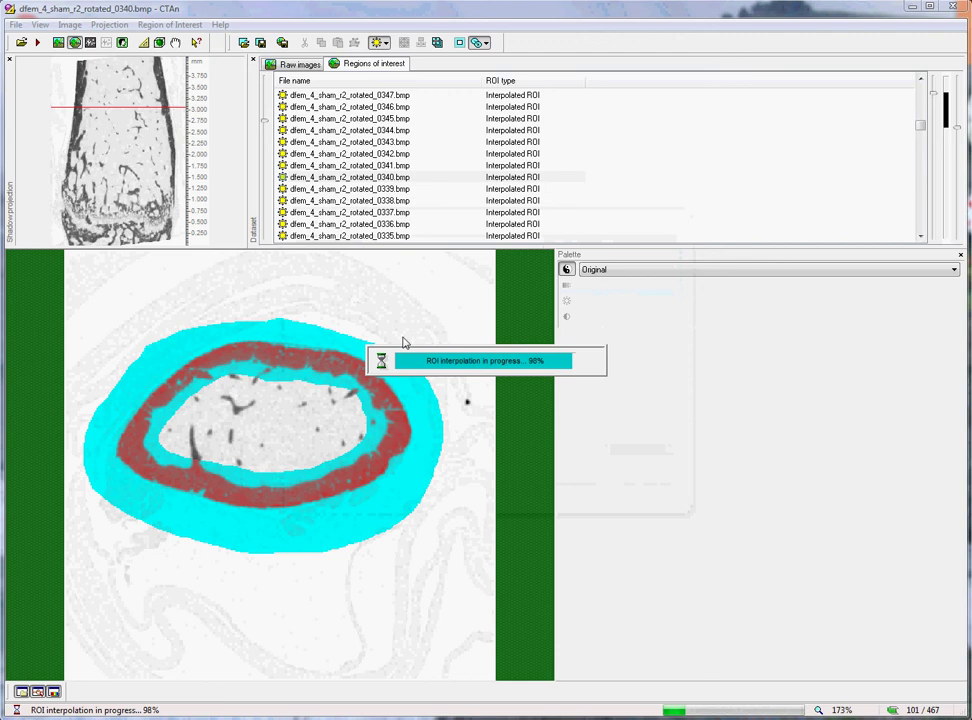
Check the reloaded cortical ROI on slices 0342, 0420, 0359 and 0366.
{"action": "left_click", "coordinate": [333, 154]}
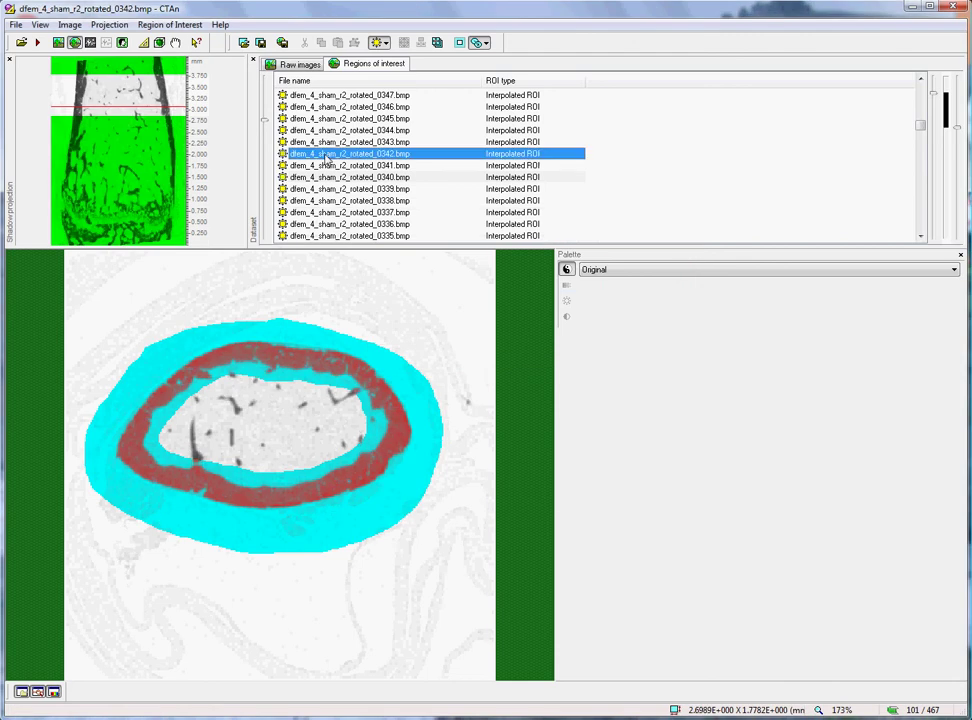
{"action": "scroll", "coordinate": [333, 160], "scroll_direction": "up", "scroll_amount": 3}
{"action": "scroll", "coordinate": [325, 150], "scroll_direction": "up", "scroll_amount": 20}
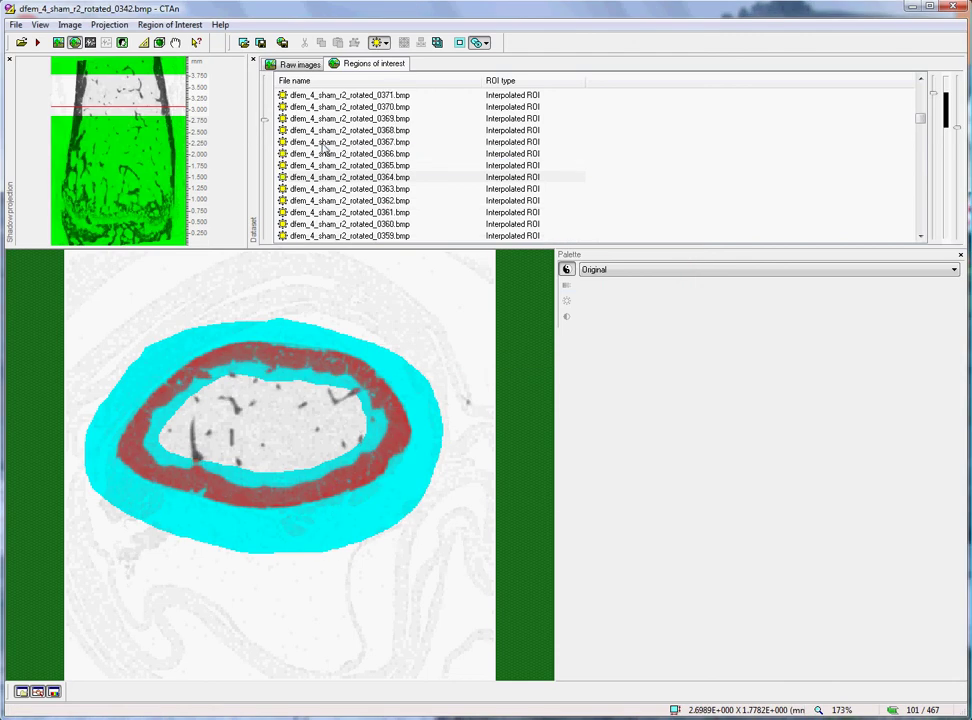
{"action": "scroll", "coordinate": [325, 155], "scroll_direction": "down", "scroll_amount": 1}
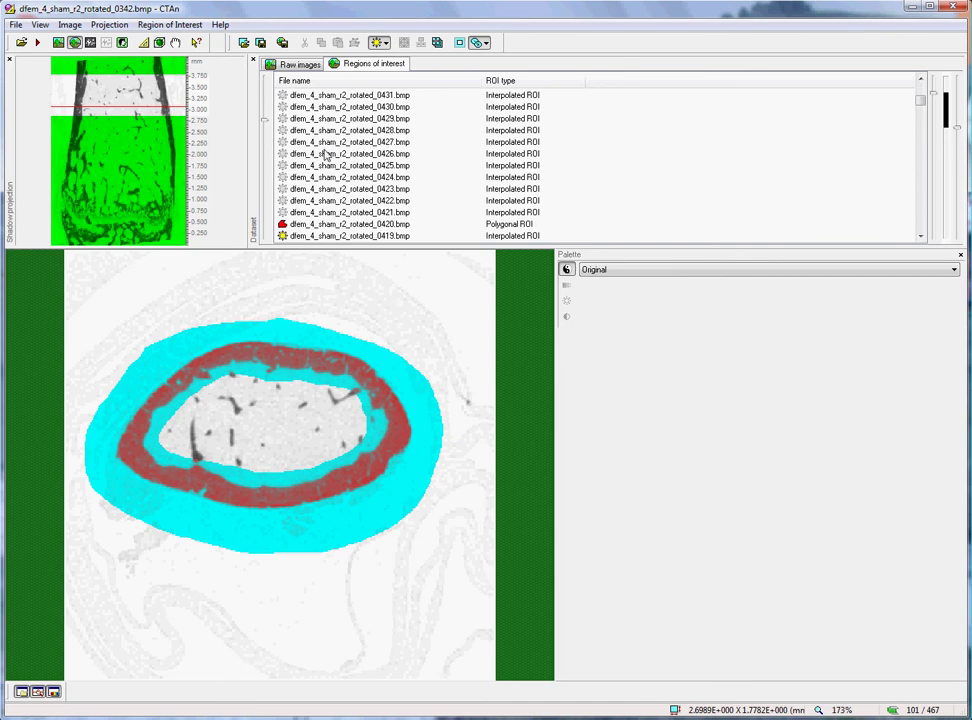
{"action": "left_click", "coordinate": [306, 226]}
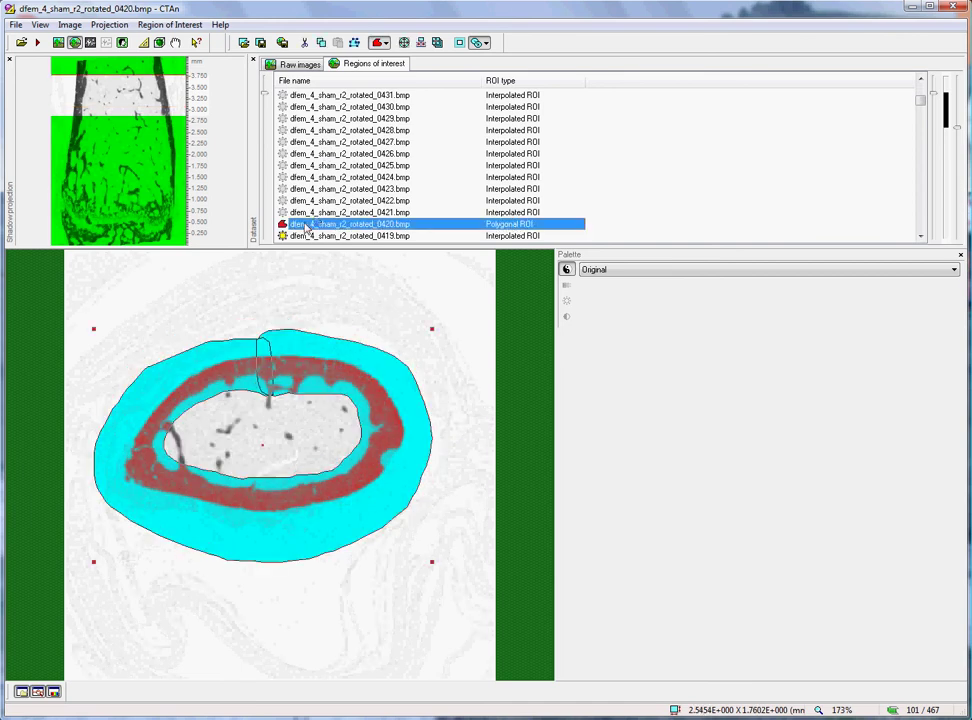
{"action": "left_click", "coordinate": [106, 99]}
{"action": "left_click", "coordinate": [325, 154]}
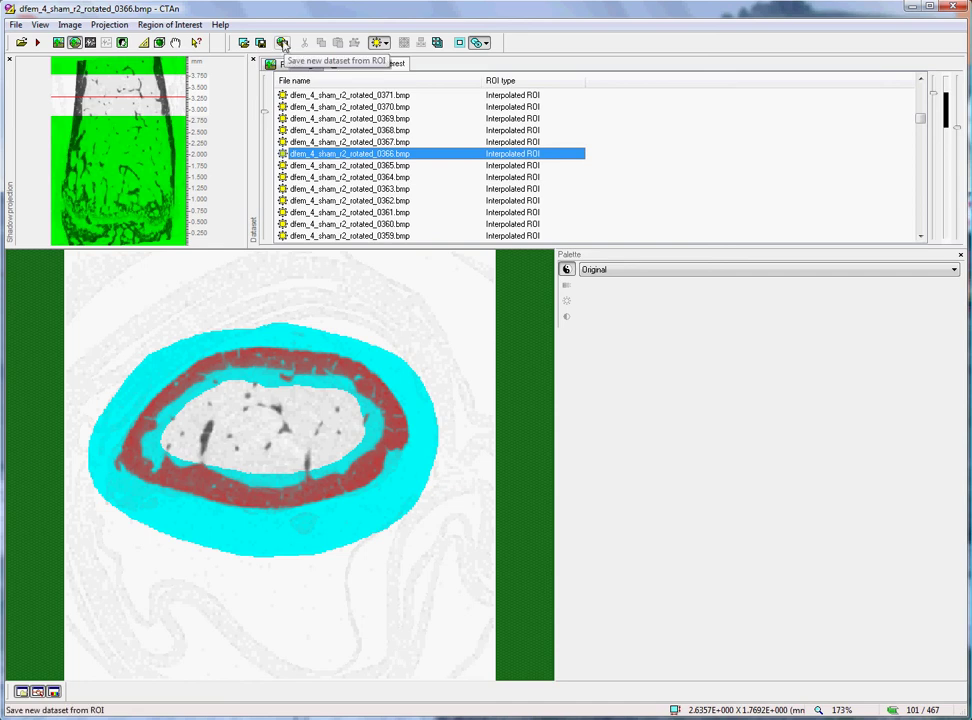
Export the ROI as images named dfem_4_sham_r2_rotated_CORT_ into a new dfem_4_sham_r2_rotated_CORT folder.
{"action": "left_click", "coordinate": [283, 43]}
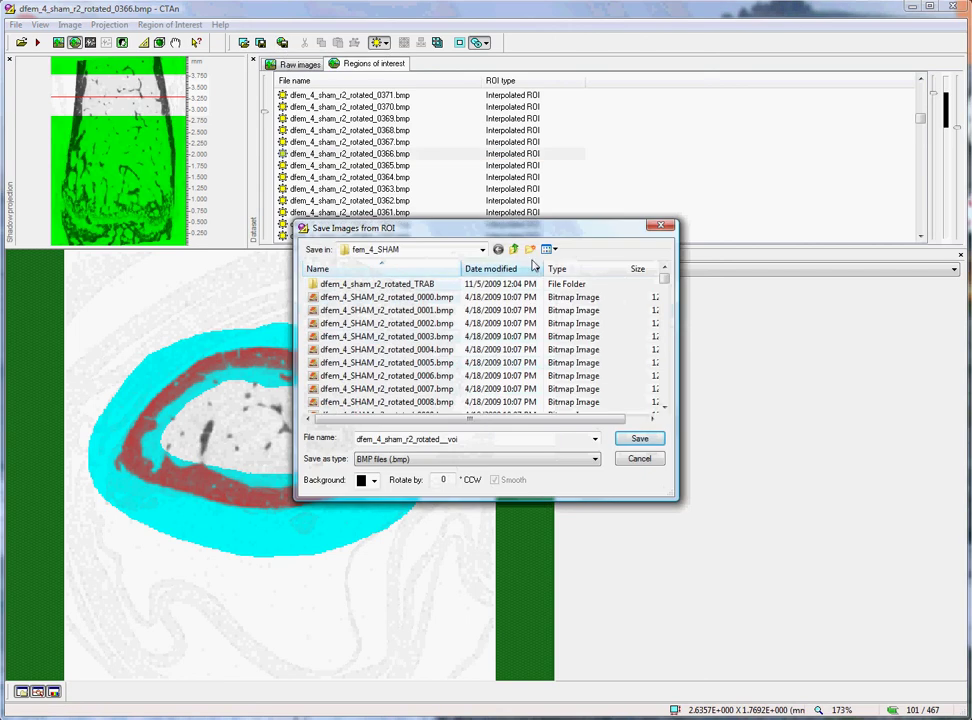
{"action": "left_click", "coordinate": [530, 248]}
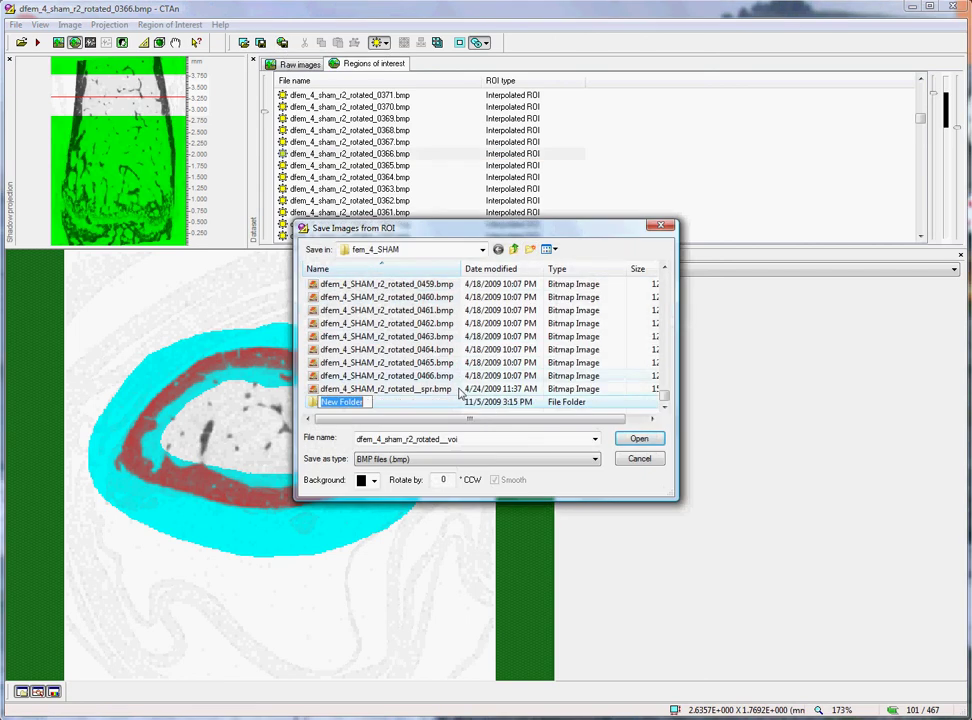
{"action": "key", "text": "ctrl+v"}
{"action": "key", "text": "Return"}
{"action": "key", "text": "Return"}
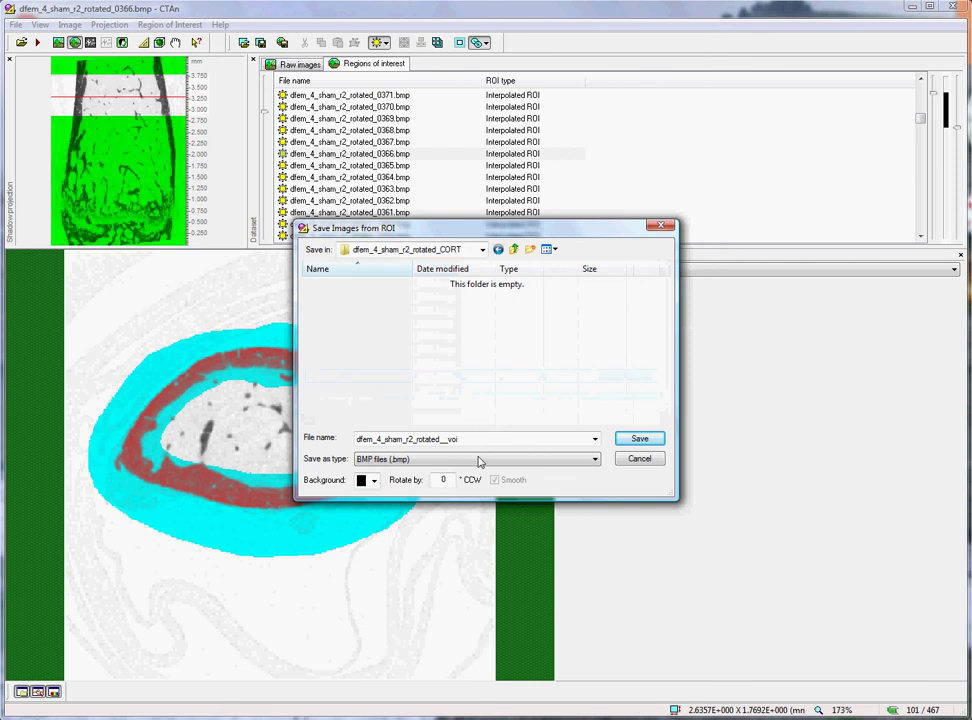
{"action": "double_click", "coordinate": [489, 440]}
{"action": "type", "text": "dfem_4_sham_r2_rotated_CORT"}
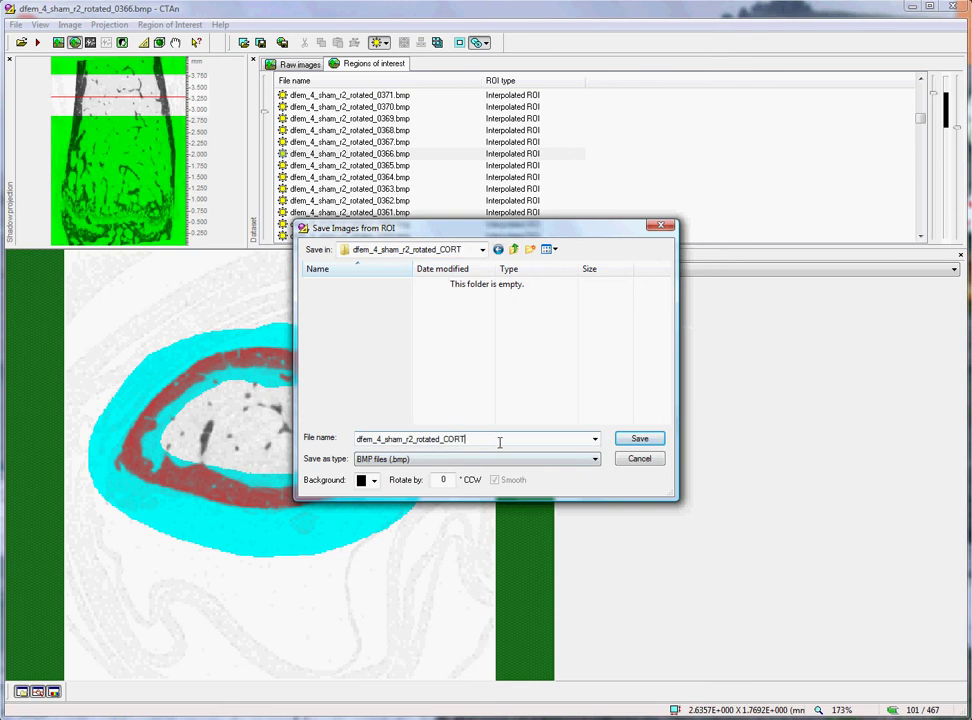
{"action": "type", "text": "_"}
{"action": "left_click", "coordinate": [640, 439]}
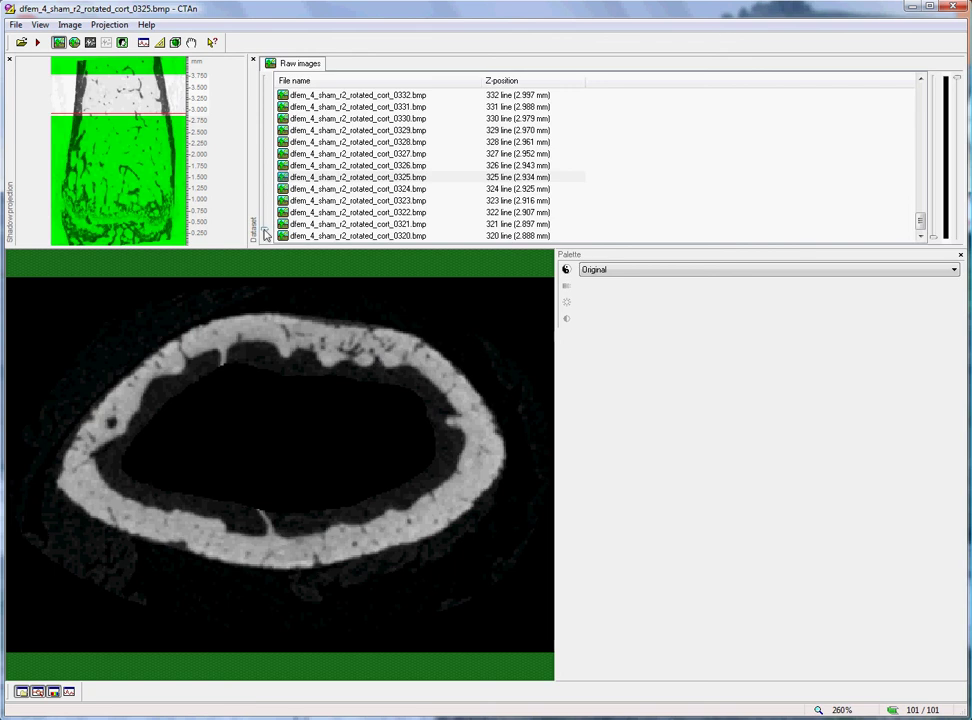
Browse the cortical dataset's slices and show its regions of interest page.
{"action": "left_click_drag", "start_coordinate": [265, 230], "coordinate": [280, 166]}
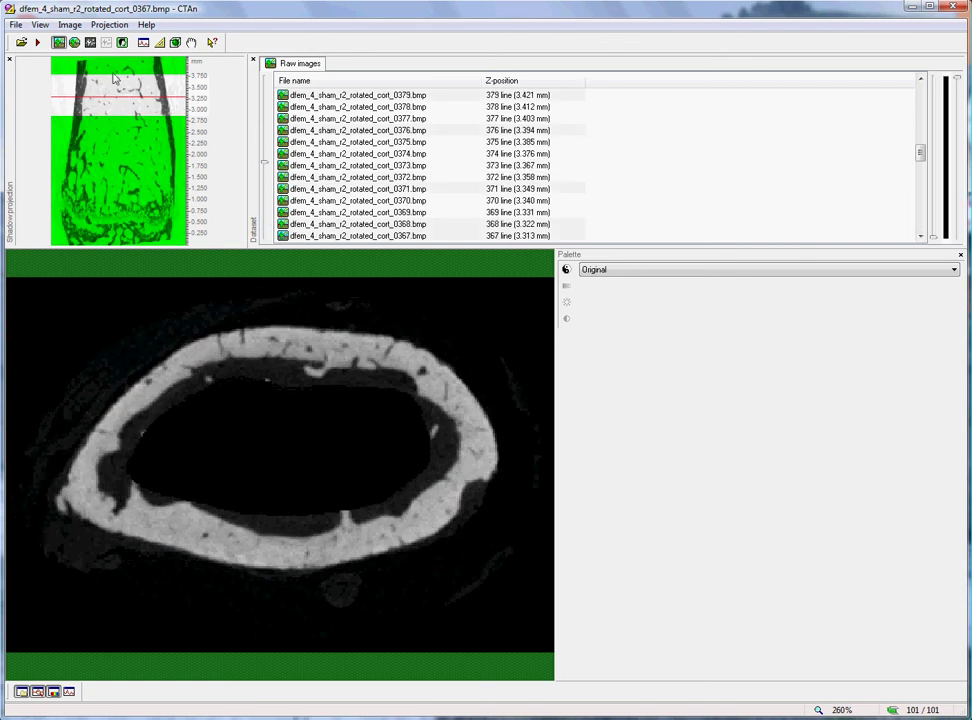
{"action": "left_click", "coordinate": [74, 42]}
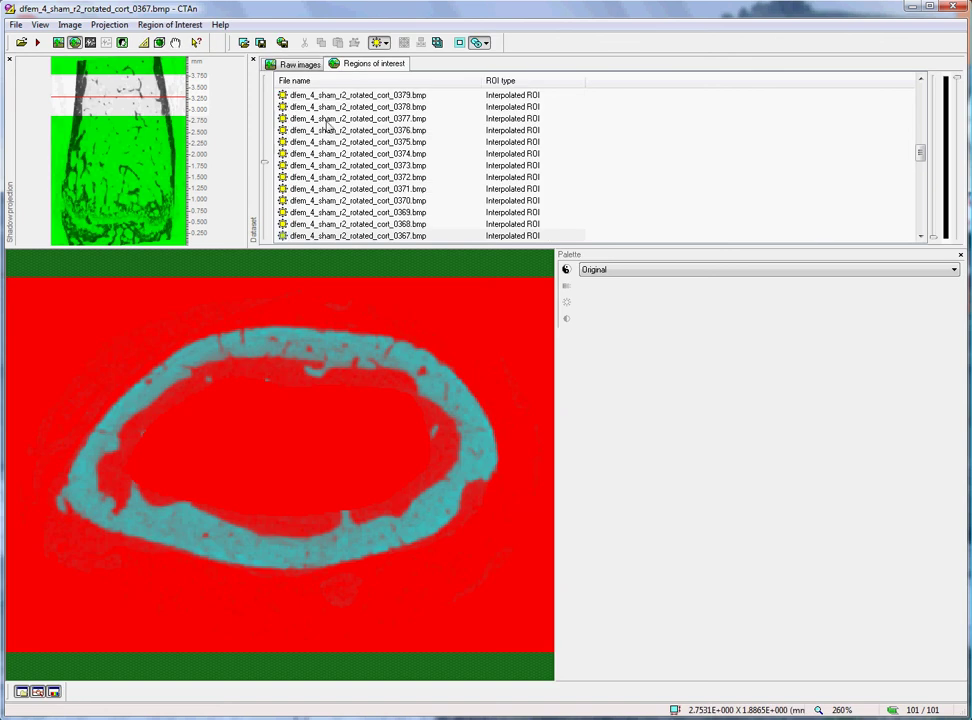
Load dfem_4_sham_r2_rotated_CORT_.roi from the CORT folder onto the cortical dataset.
{"action": "left_click", "coordinate": [243, 42]}
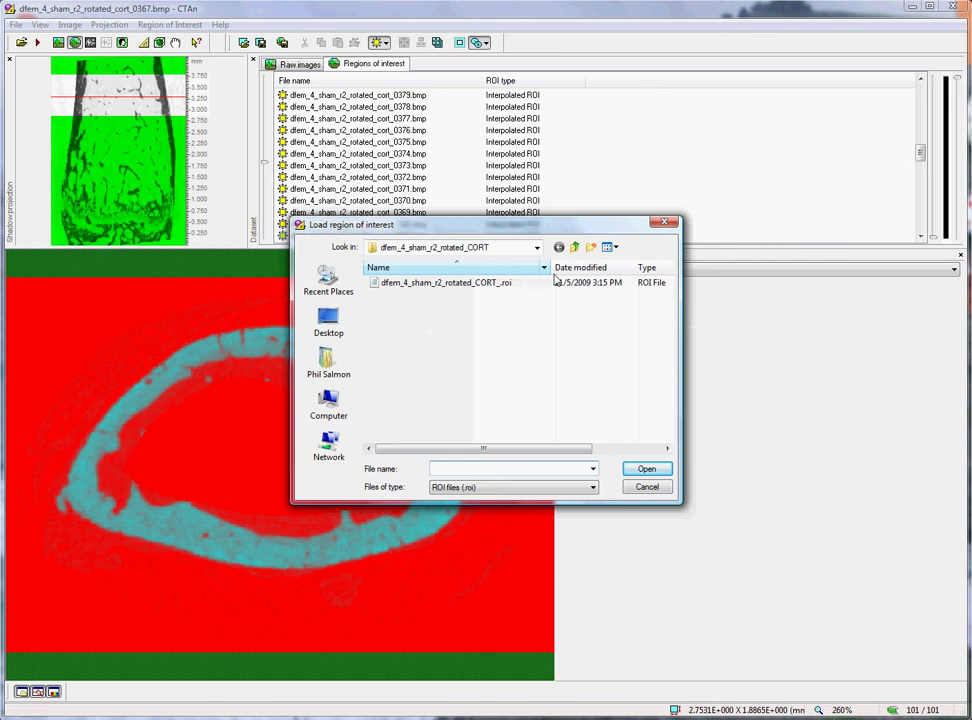
{"action": "left_click", "coordinate": [425, 283]}
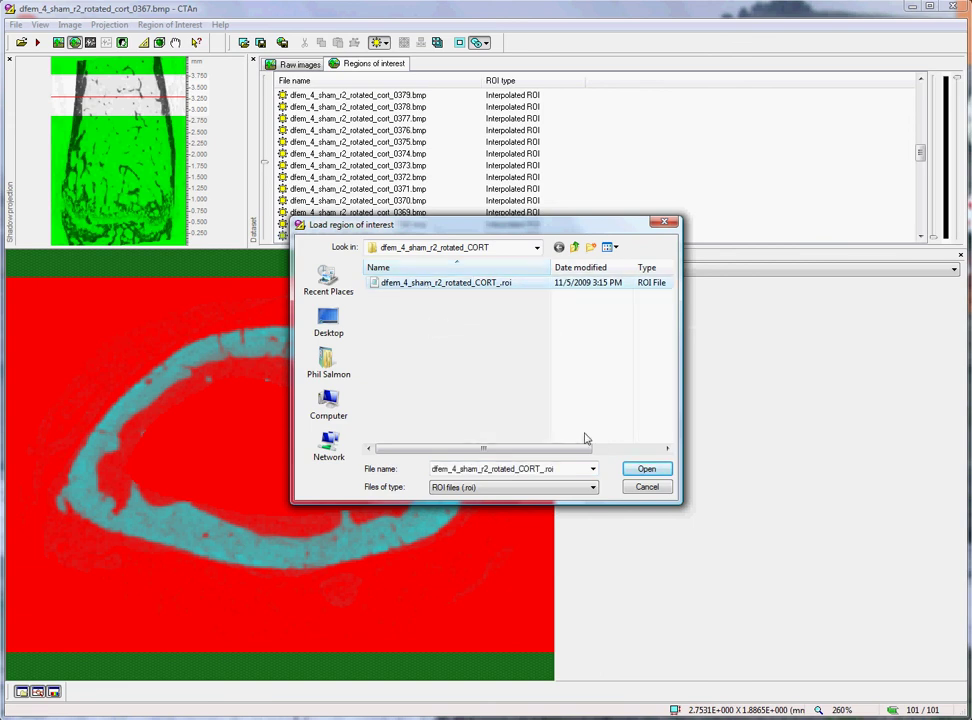
{"action": "left_click", "coordinate": [647, 469]}
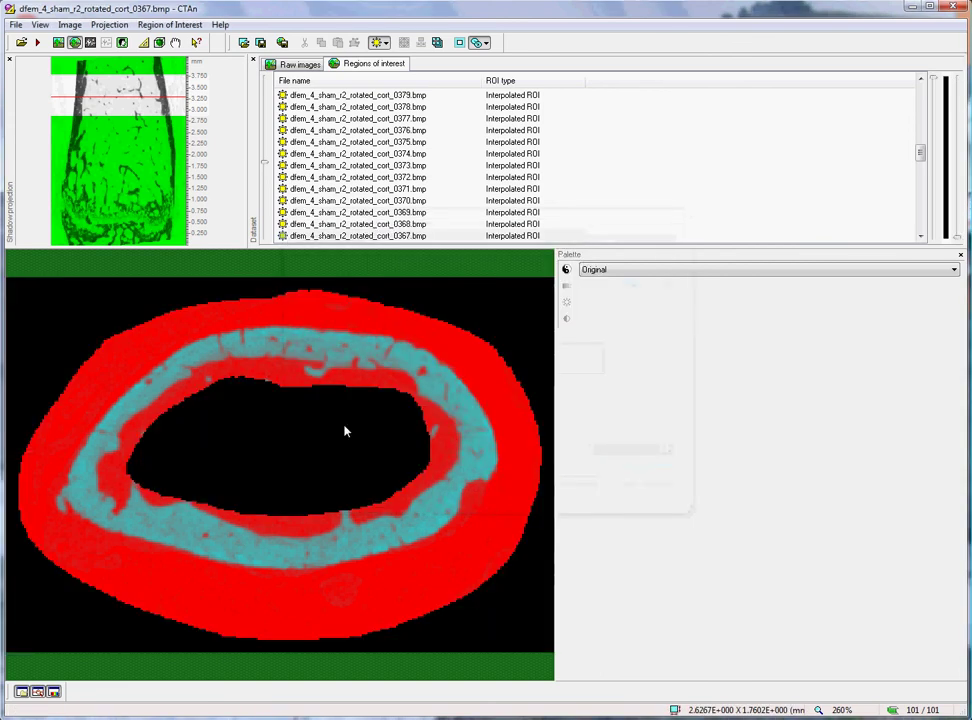